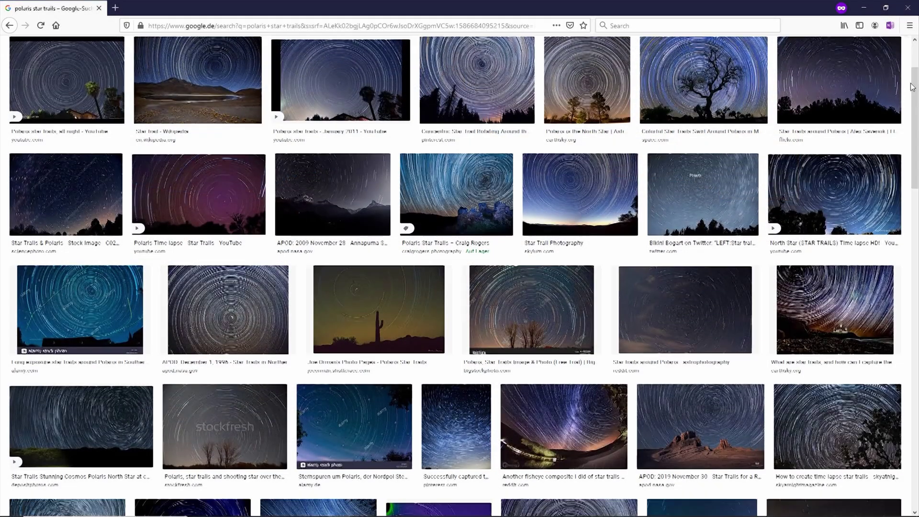
scroll(912, 87, "down", 3)
scroll(912, 87, "down", 3)
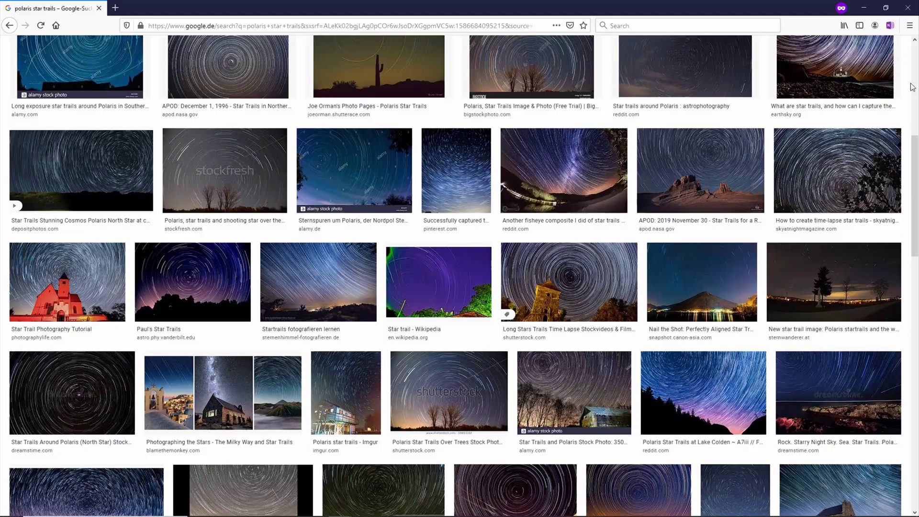
scroll(912, 87, "down", 4)
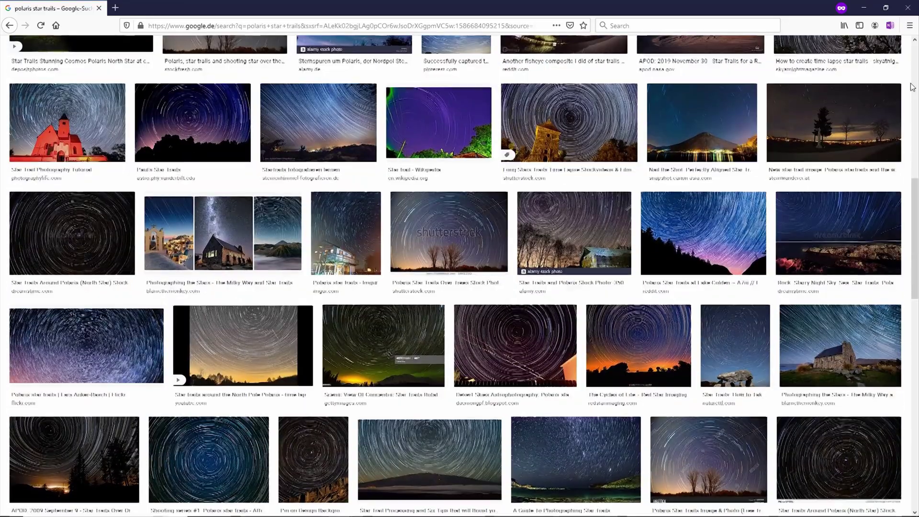
scroll(912, 86, "down", 4)
scroll(912, 86, "down", 4)
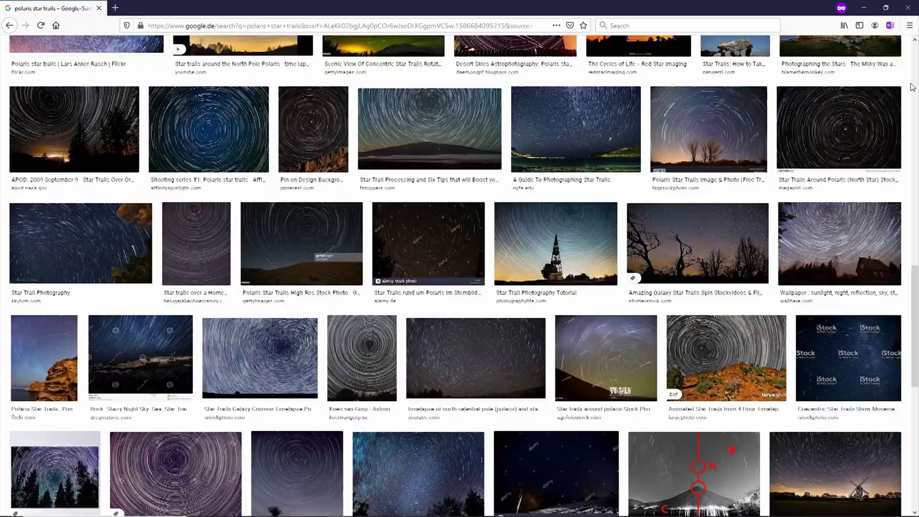
scroll(912, 87, "down", 4)
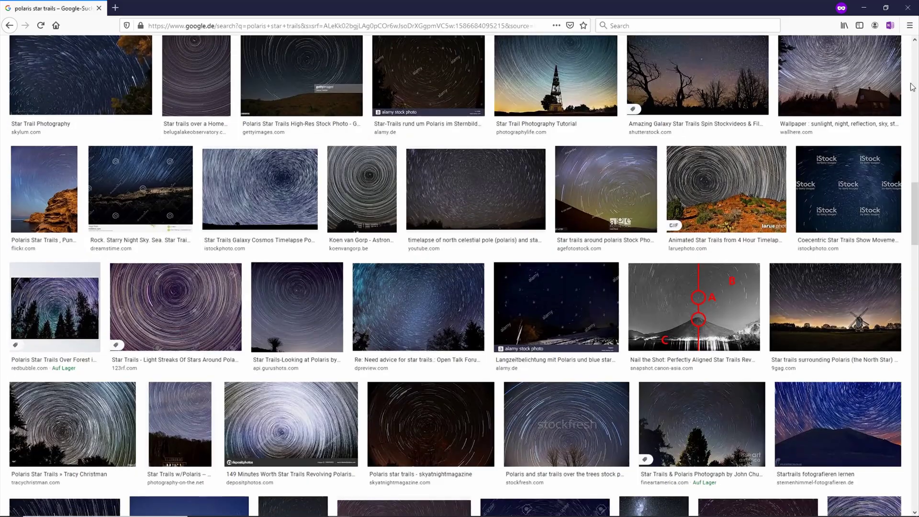
scroll(911, 86, "down", 4)
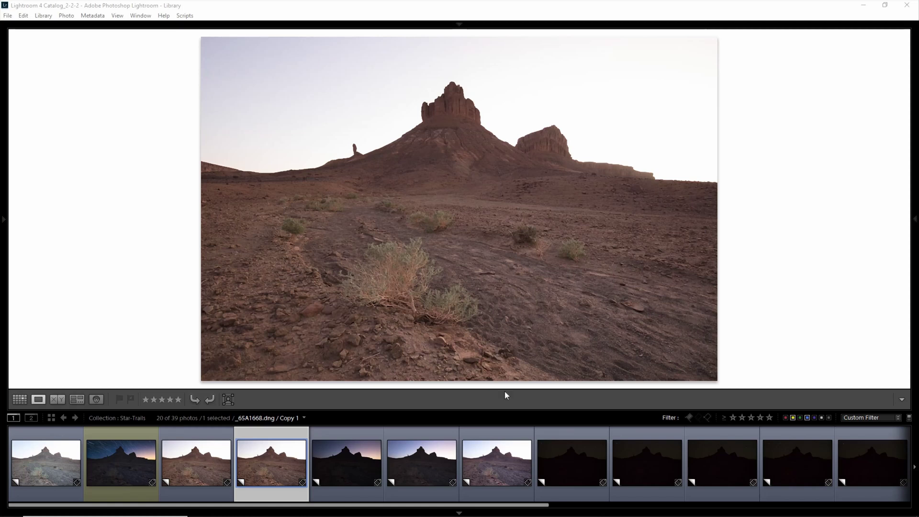
- Flip from the blended composite through the cooler and warmer foreground shots and the twilight frames
left_click(143, 471)
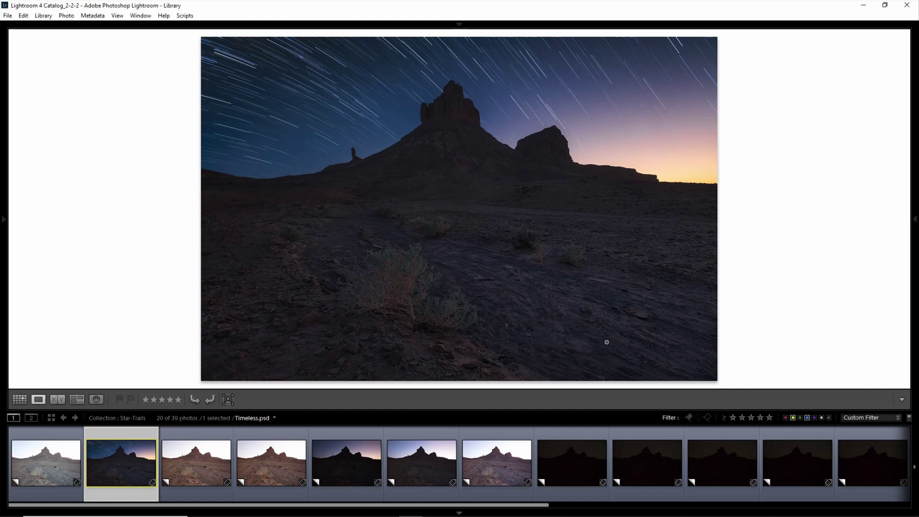
left_click(174, 473)
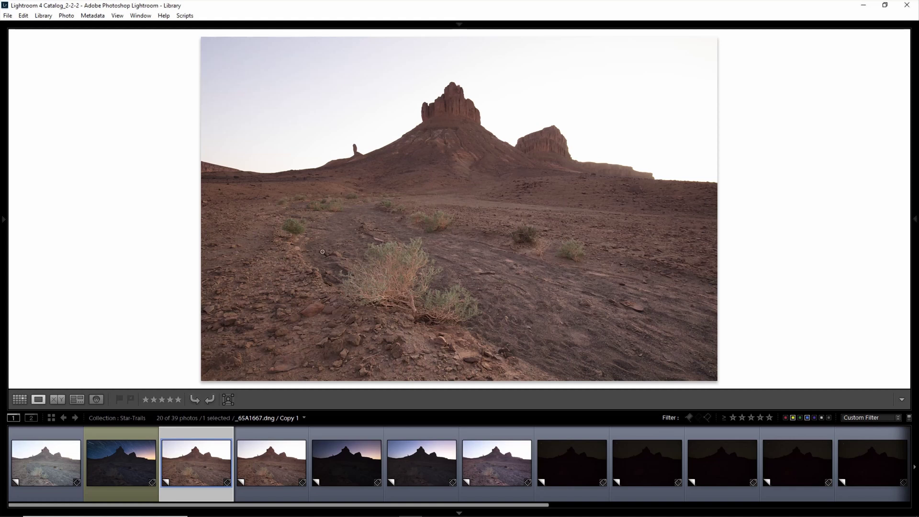
left_click(251, 461)
left_click(53, 456)
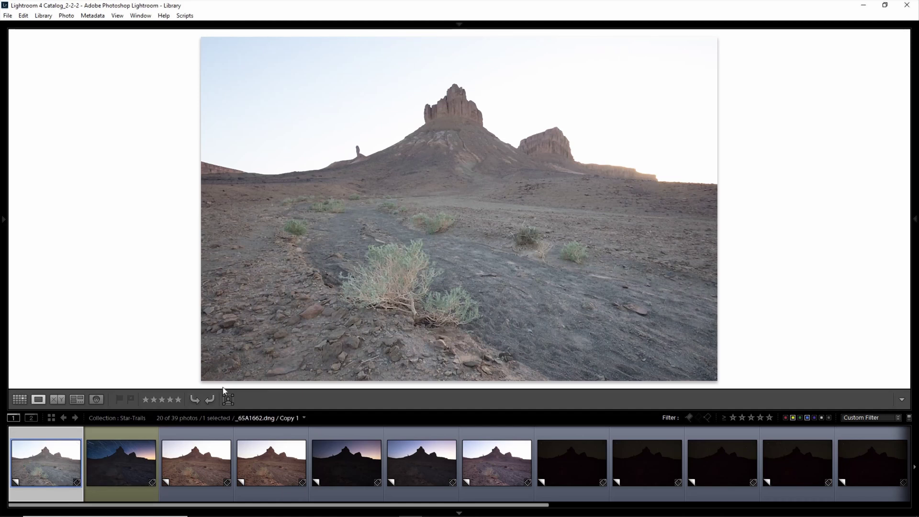
left_click(200, 457)
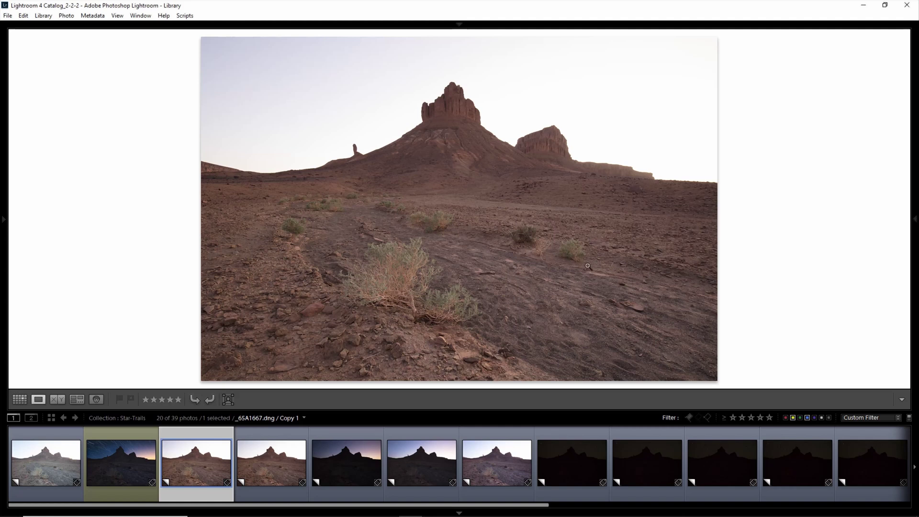
left_click(347, 474)
left_click(424, 467)
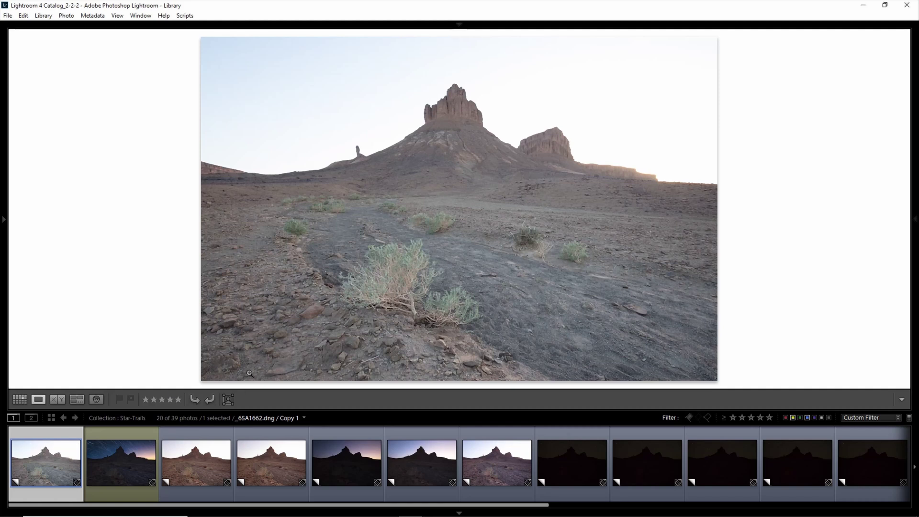
- Compare _65A1667, _65A1668 and the dark and brighter twilight frames, ending on Timeless.psd
left_click(214, 438)
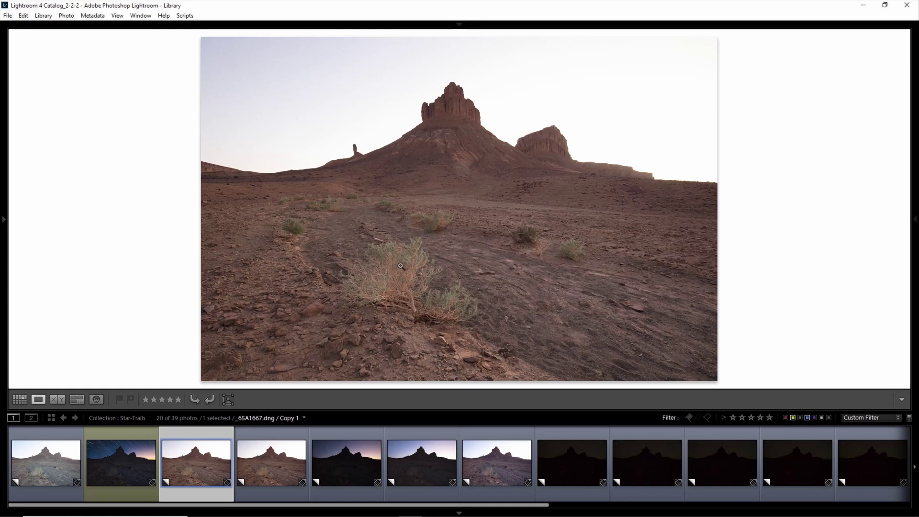
left_click(270, 464)
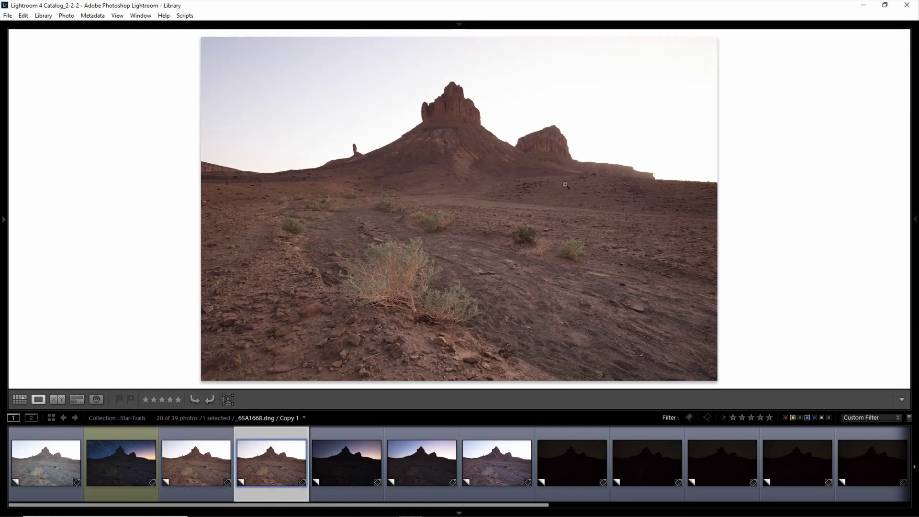
left_click(356, 454)
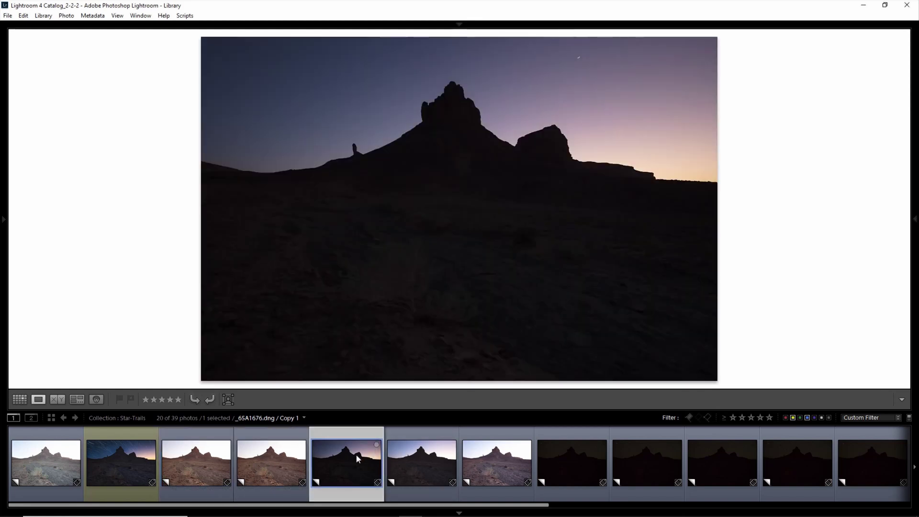
left_click(421, 466)
left_click(499, 461)
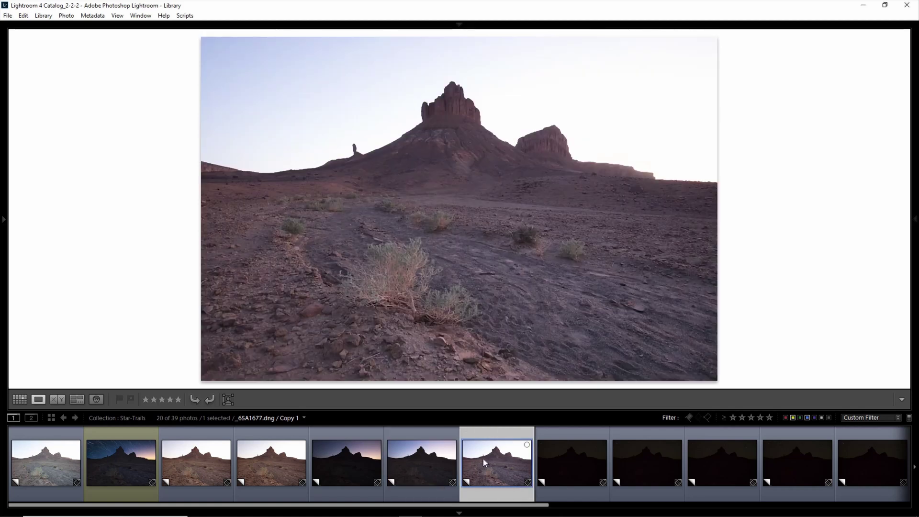
left_click(433, 459)
left_click(341, 467)
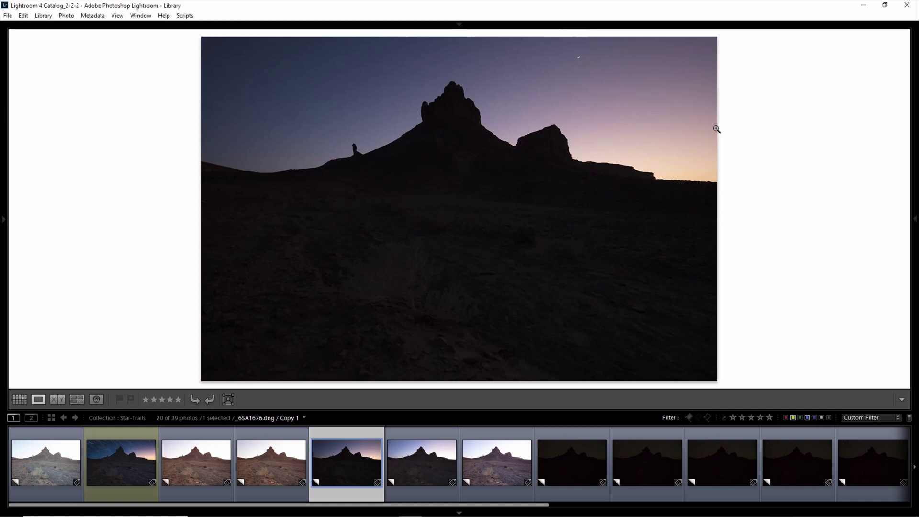
left_click(417, 452)
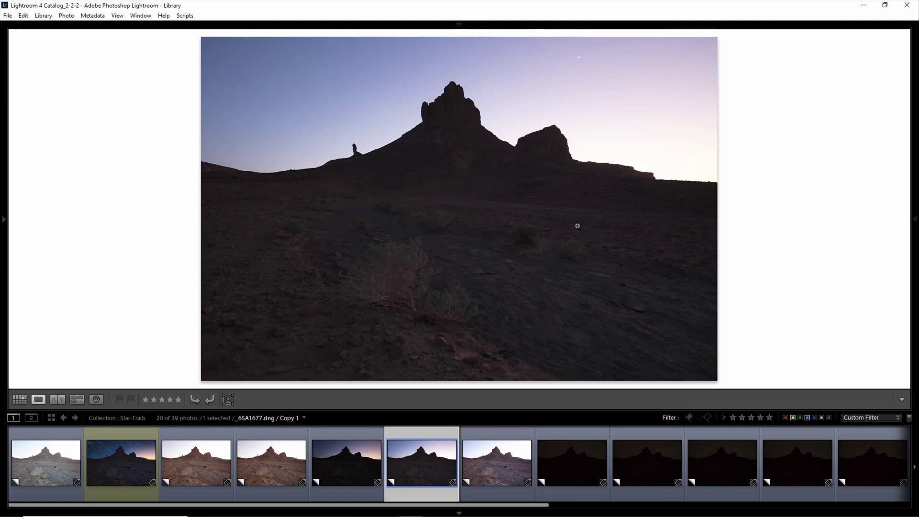
left_click(144, 440)
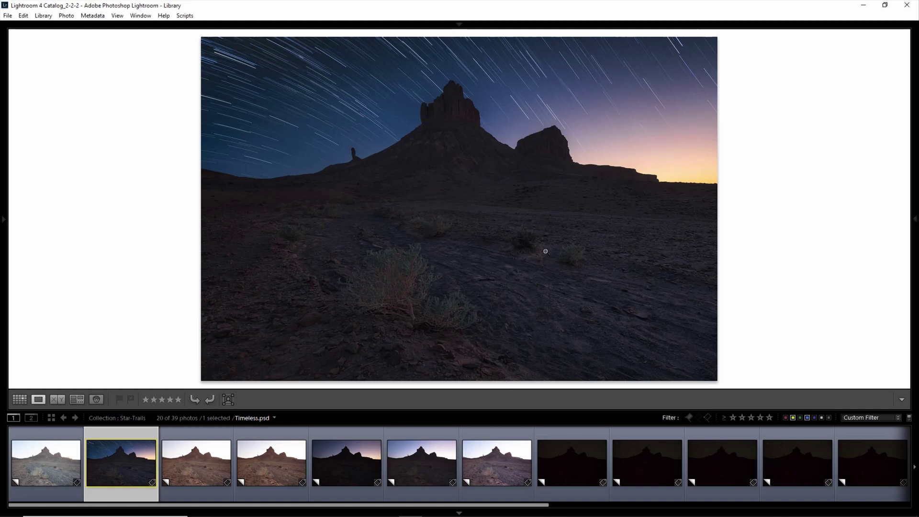
- Show the first Star-Trails frame, _65A1699.dng, in the Loupe view
left_click(280, 491)
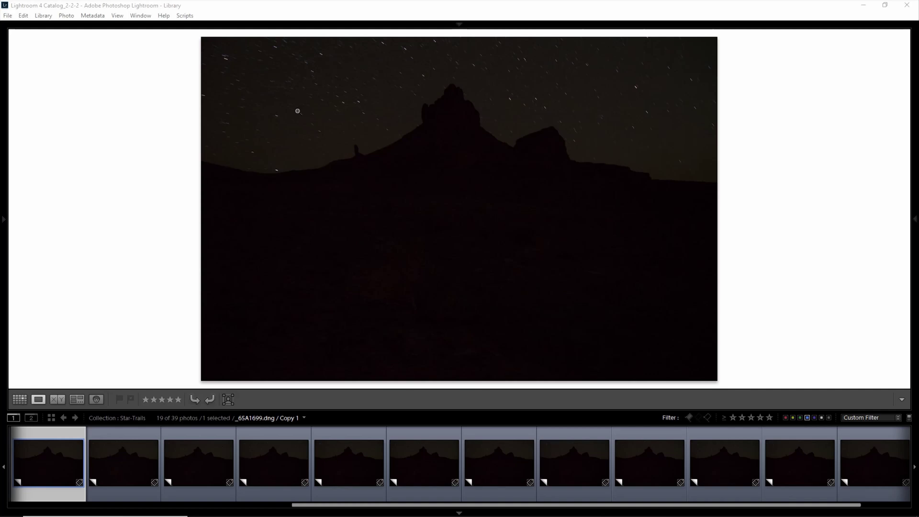
- Step through the star-trail frames up to _65A1707 and reveal the Histogram and Keywording panels
left_click(282, 463)
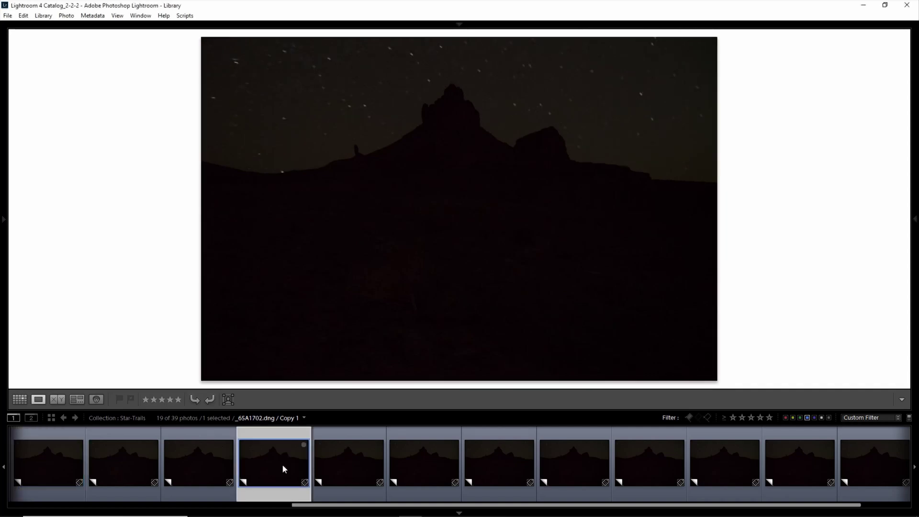
left_click(337, 468)
left_click(447, 468)
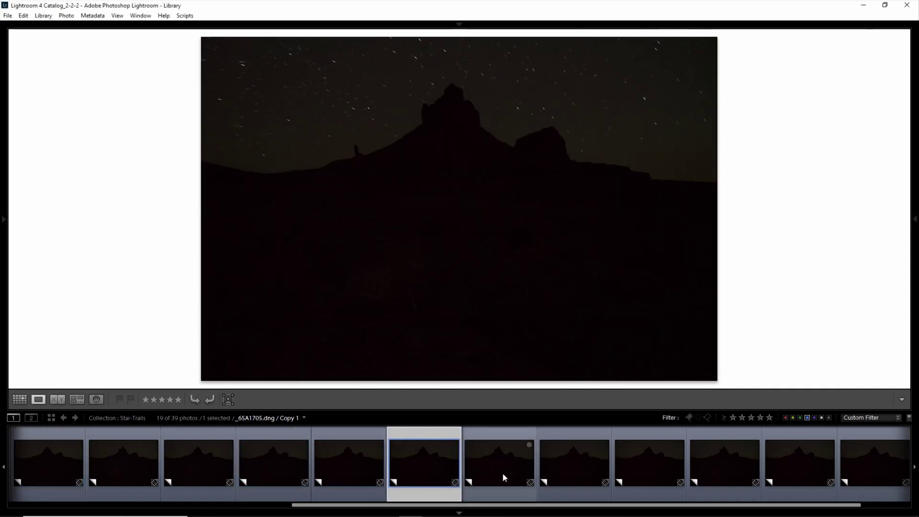
left_click(524, 471)
left_click(577, 470)
left_click(652, 471)
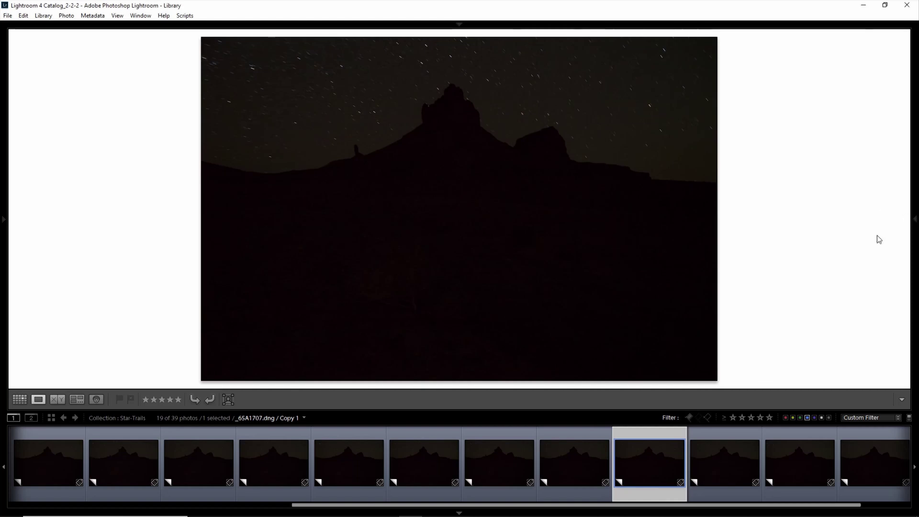
mouse_move(916, 228)
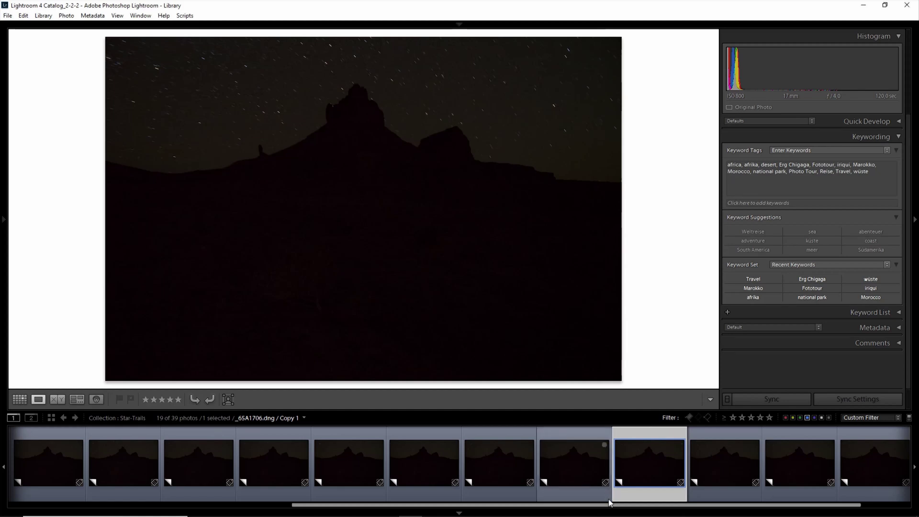
- Scroll the filmstrip and view star-trail frames _65A1706, then _65A1710
left_click_drag(611, 505, 661, 508)
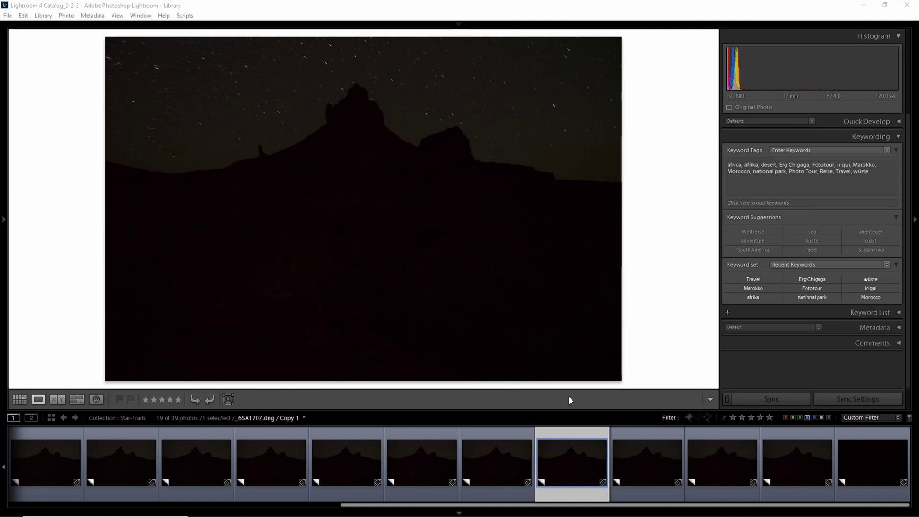
mouse_move(450, 505)
left_mouse_down()
mouse_move(354, 505)
mouse_move(450, 504)
left_mouse_up()
left_click(511, 467)
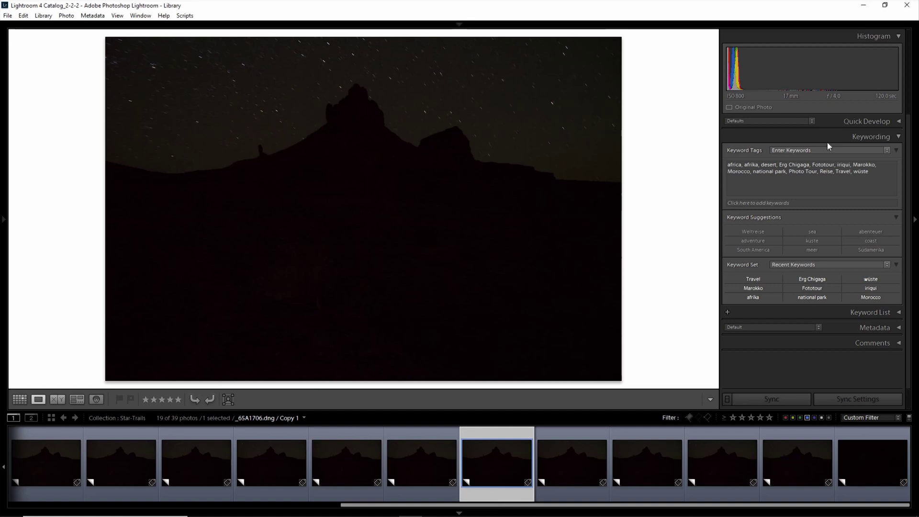
left_click(791, 451)
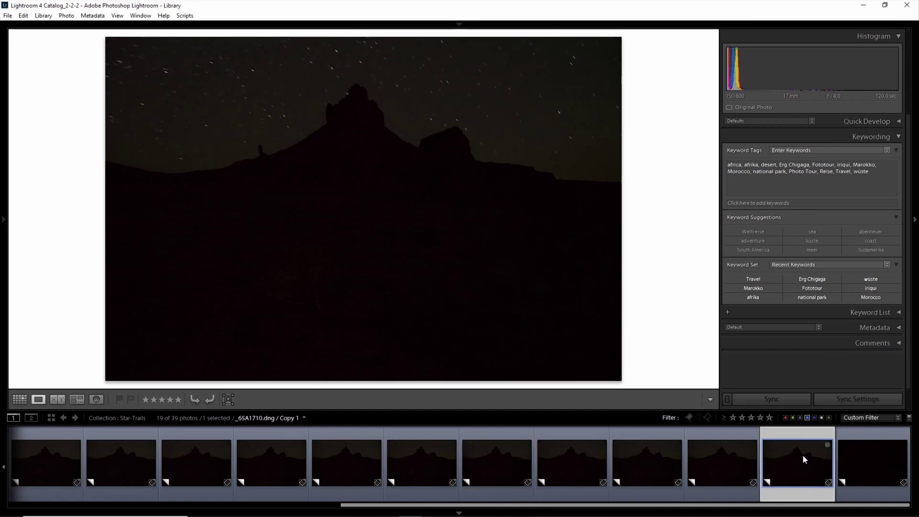
- Display the final all-black dark frame, _65A1711.dng
left_click(855, 459)
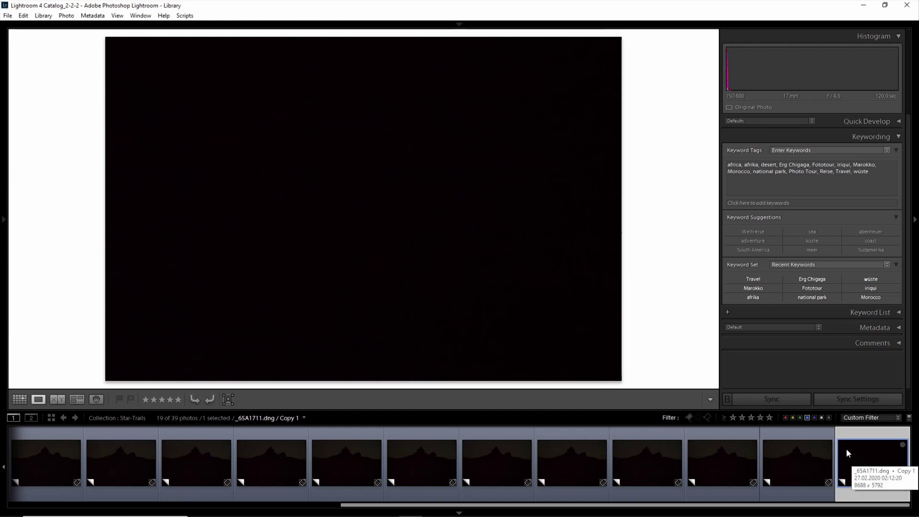
left_click(428, 470)
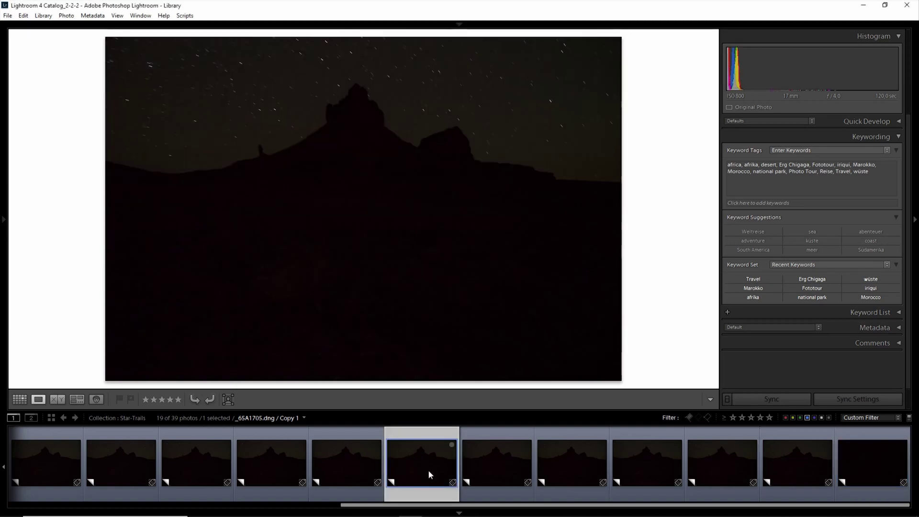